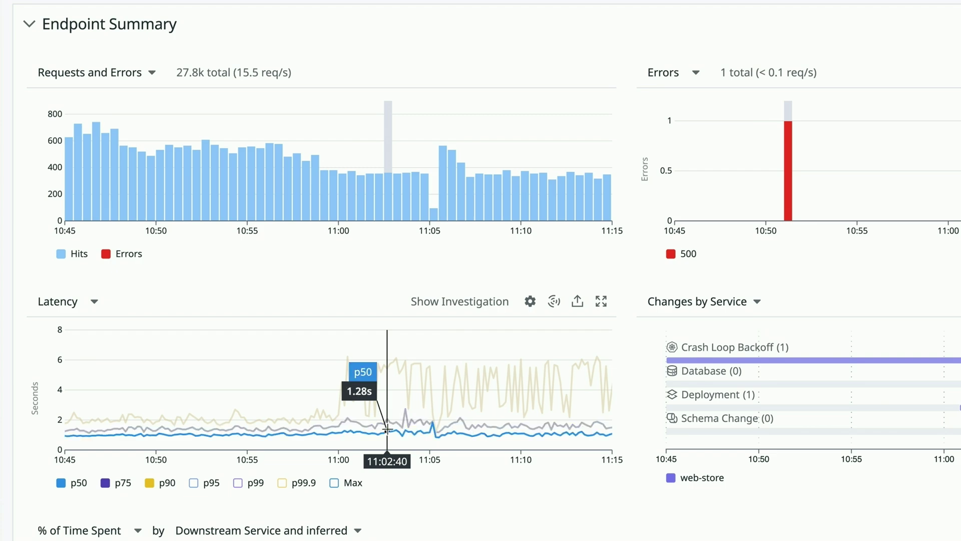
Step: Start a latency investigation from the web-store checkout_v2 Latency chart
left_click(407, 304)
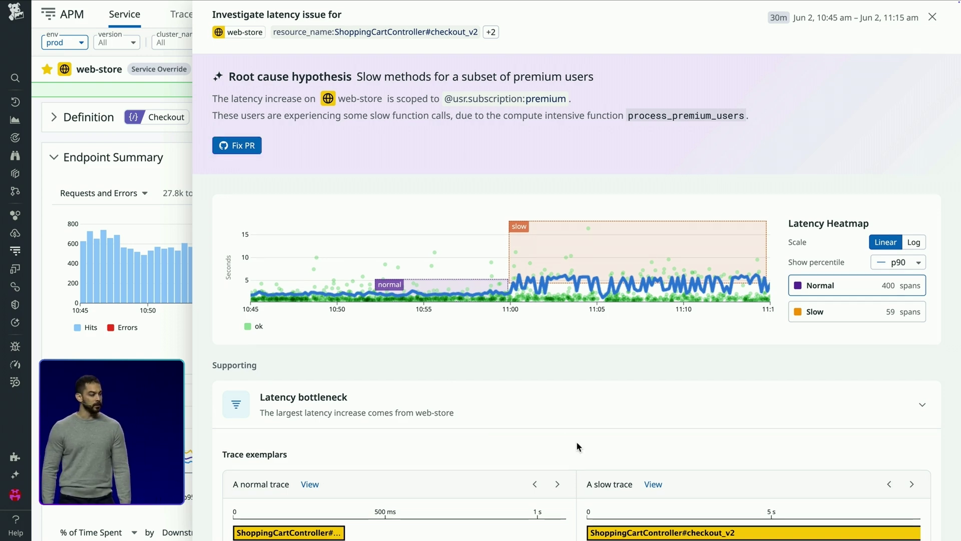
scroll(577, 446, "down", 3)
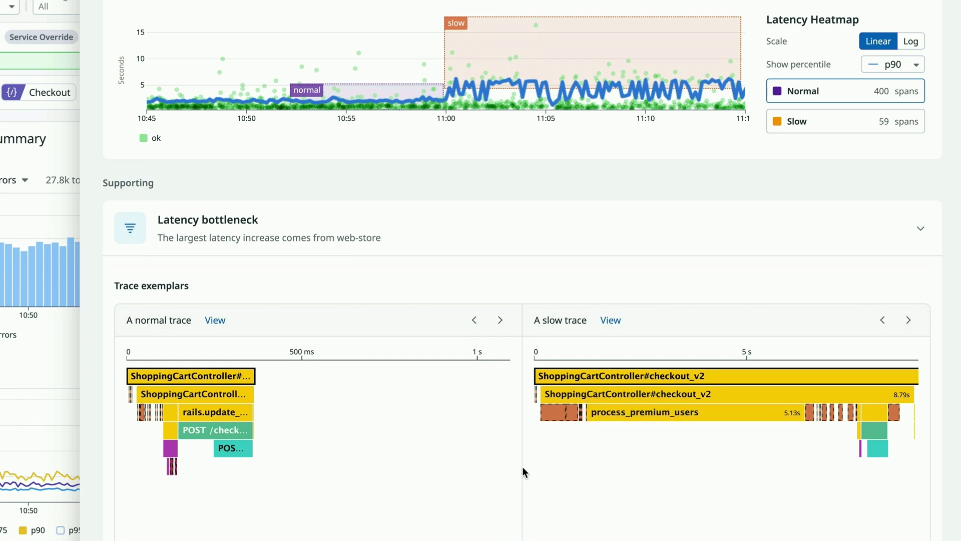
scroll(522, 467, "down", 3)
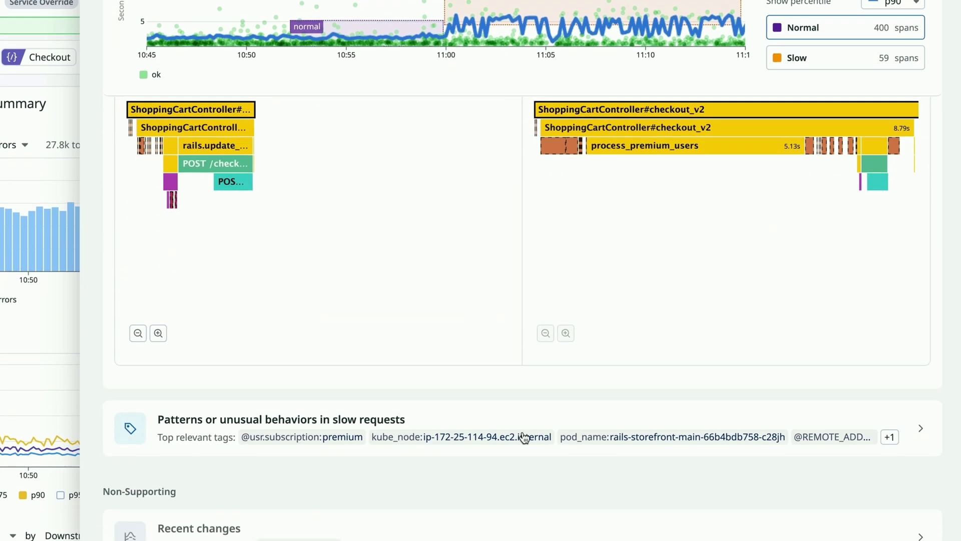
Step: Expand the slow-request patterns by subscription tier, then open Fix PR #2997
left_click(525, 427)
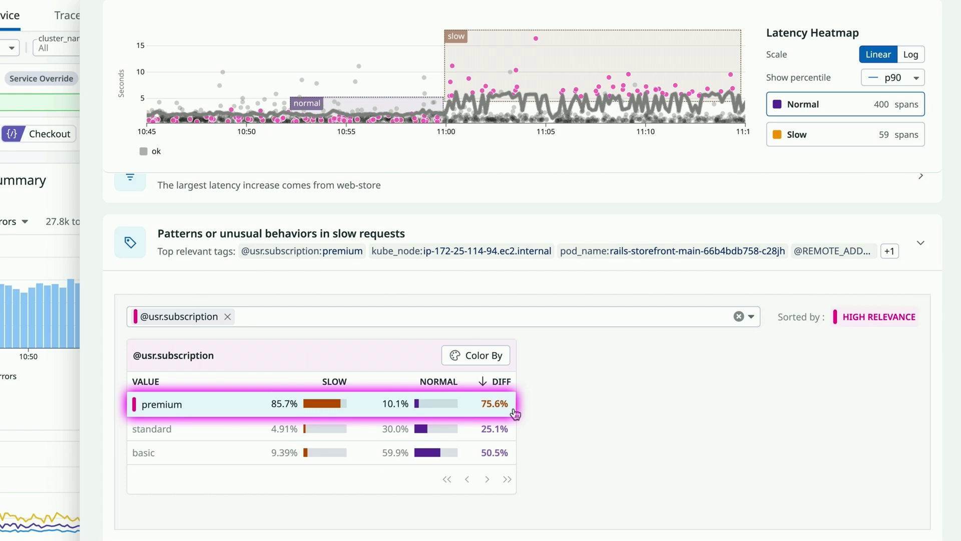
scroll(91, 220, "up", 3)
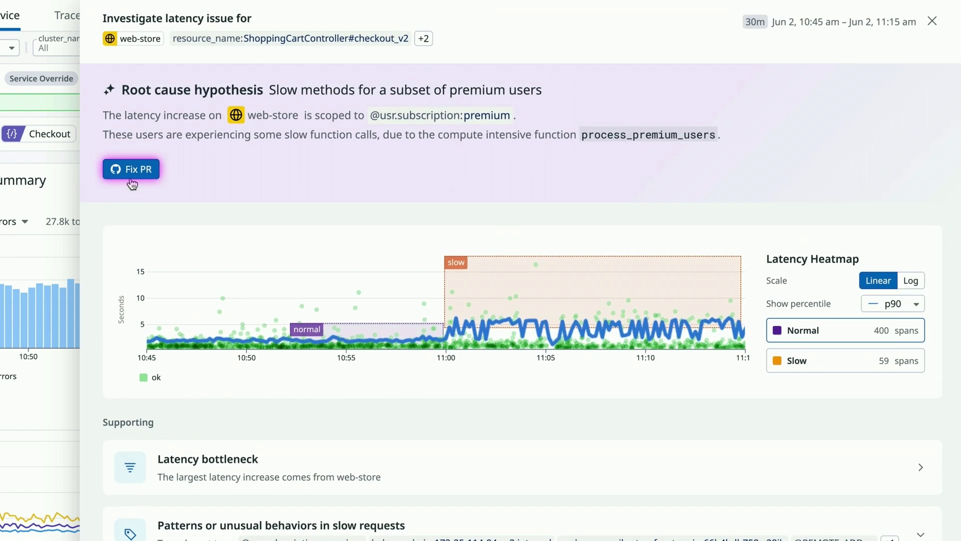
left_click(133, 176)
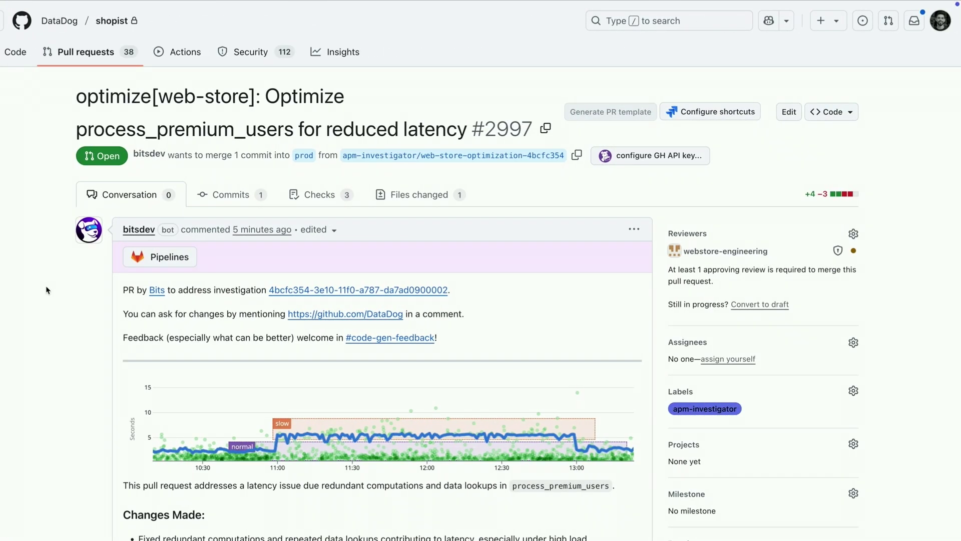
scroll(46, 290, "down", 2)
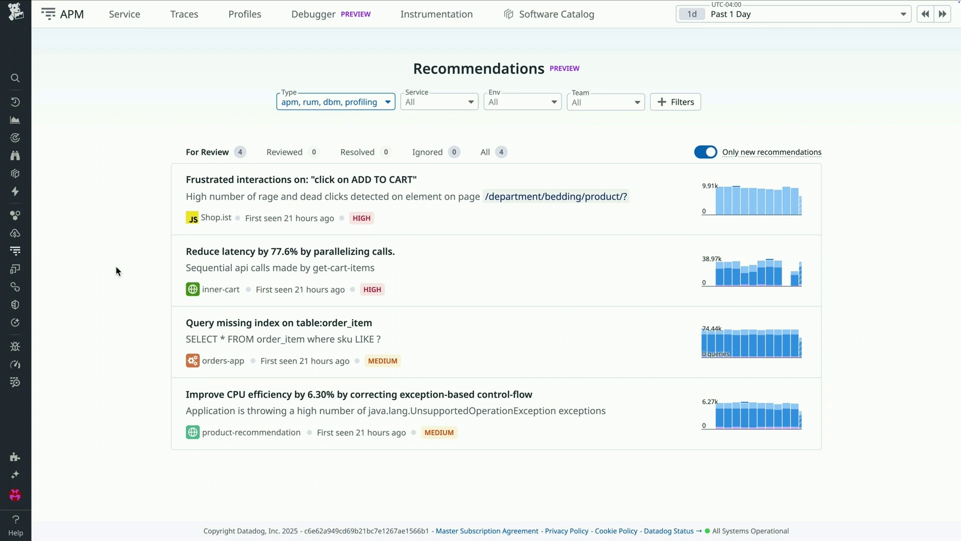
Step: Open the 'Reduce latency by 77.6% by parallelizing calls' recommendation for inner-cart
left_click(176, 257)
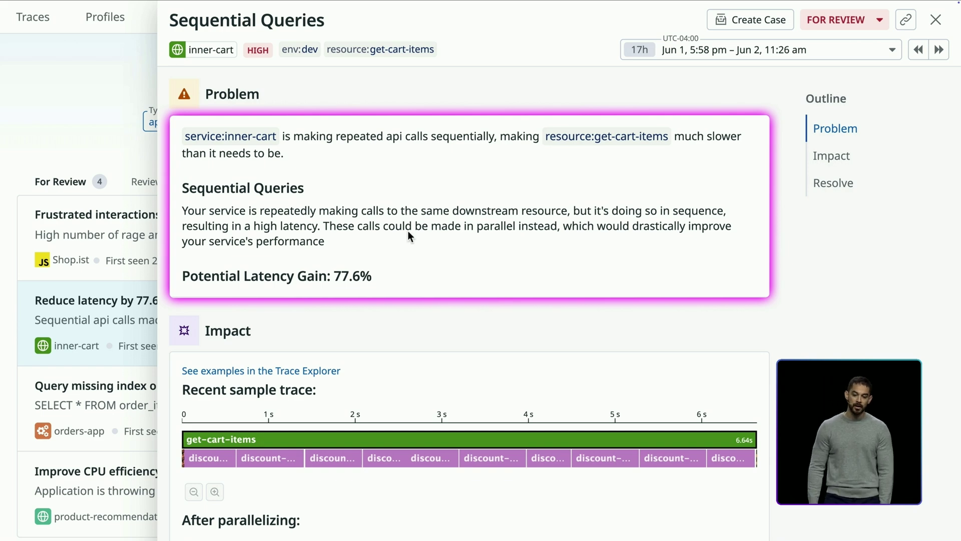
scroll(812, 296, "down", 3)
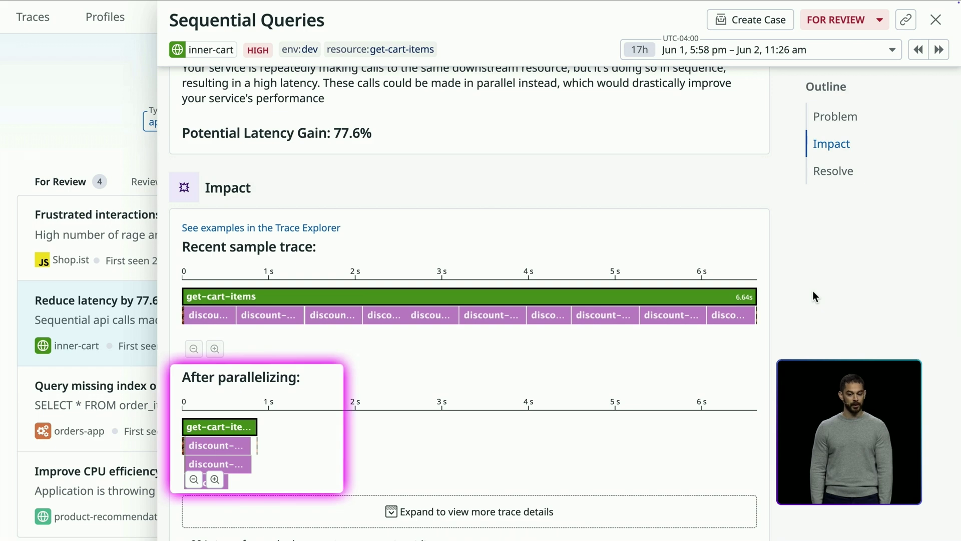
scroll(813, 297, "down", 5)
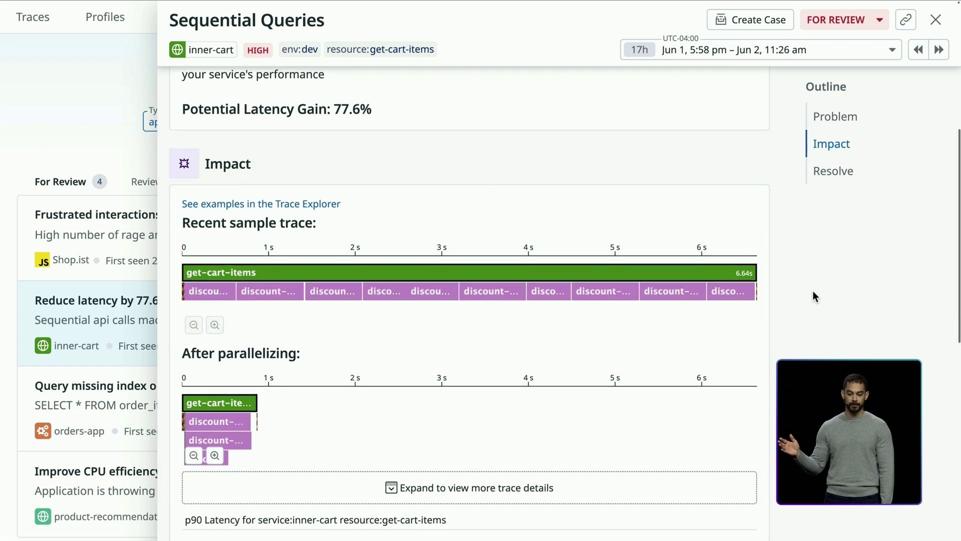
scroll(839, 283, "down", 2)
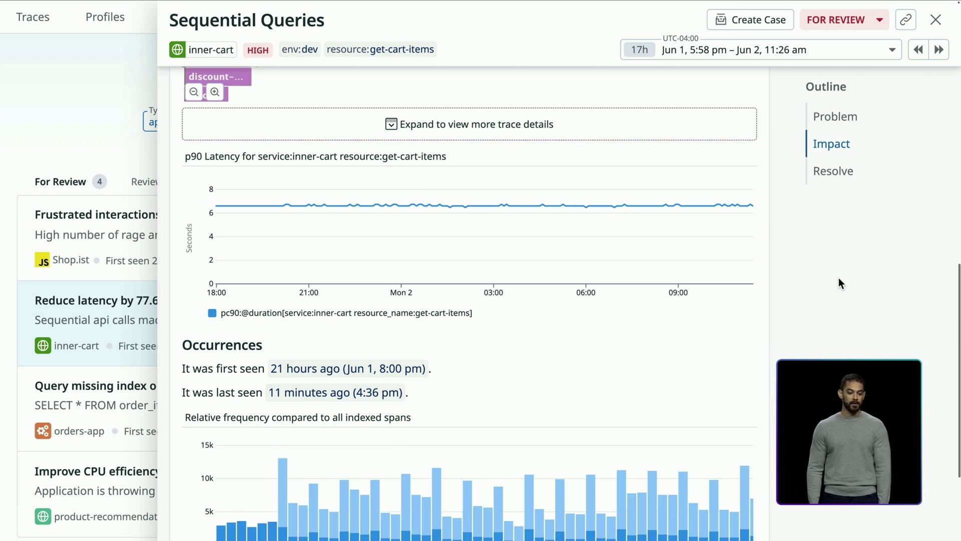
scroll(839, 283, "down", 2)
scroll(839, 234, "down", 3)
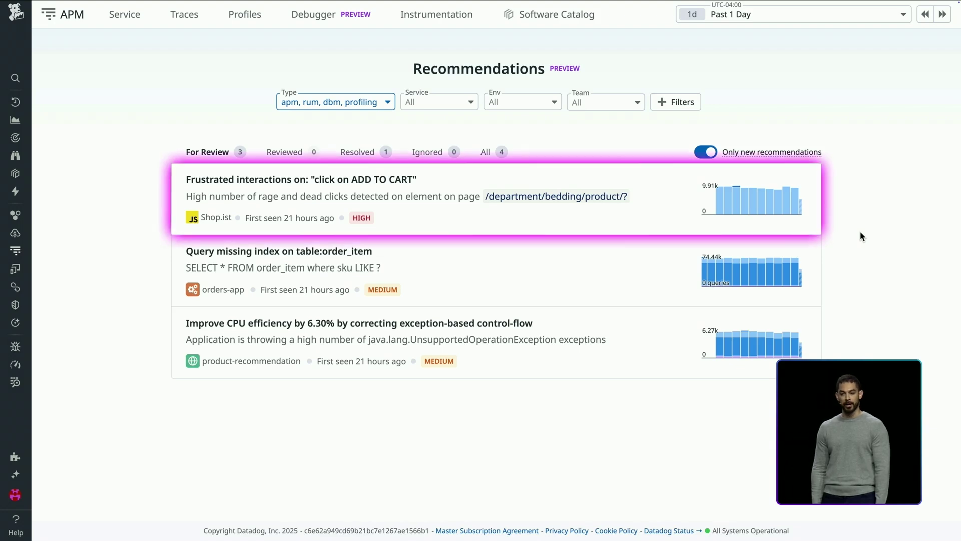
Step: Open the Frustrated interactions recommendation and play the ADD TO CART replay preview
left_click(802, 231)
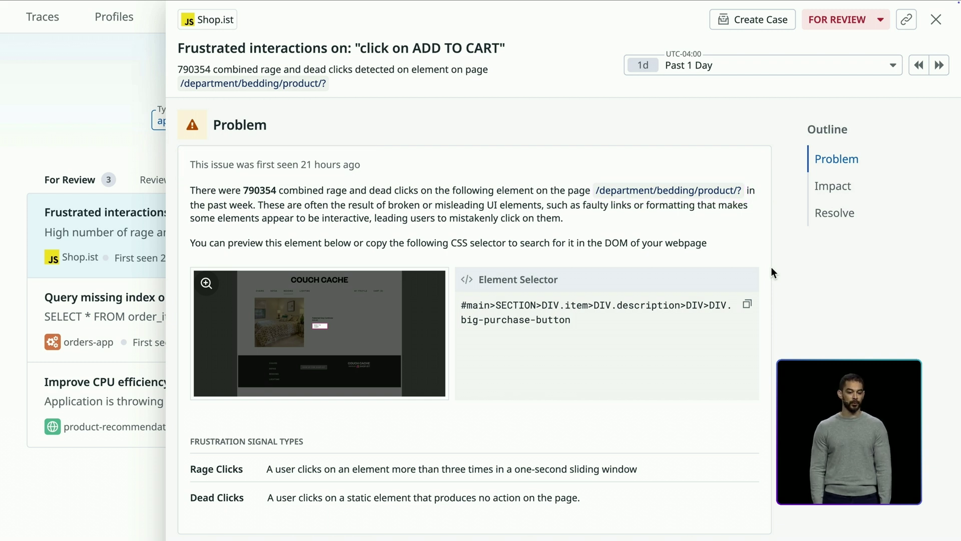
left_click(423, 312)
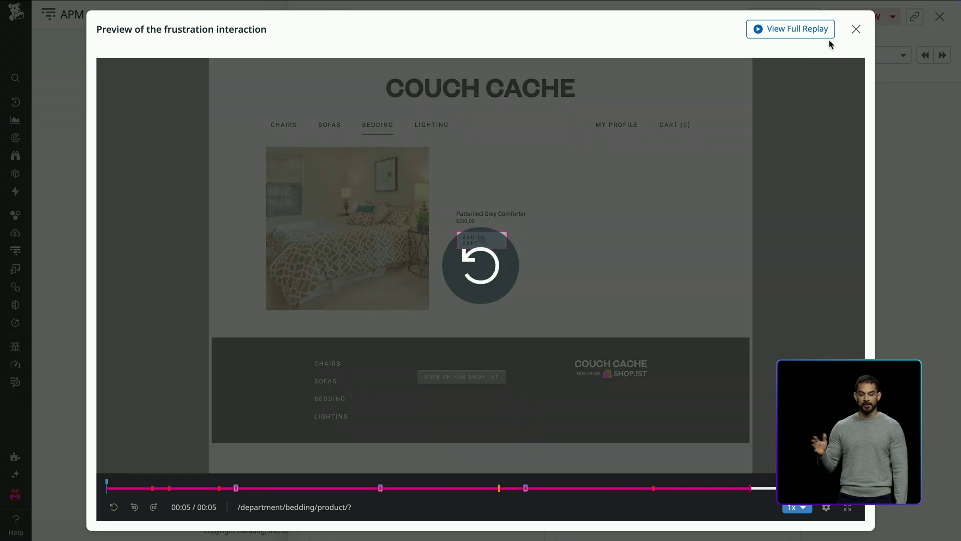
Step: Close the replay preview to see the impact: 48.117% of views, 454 users
left_click(856, 28)
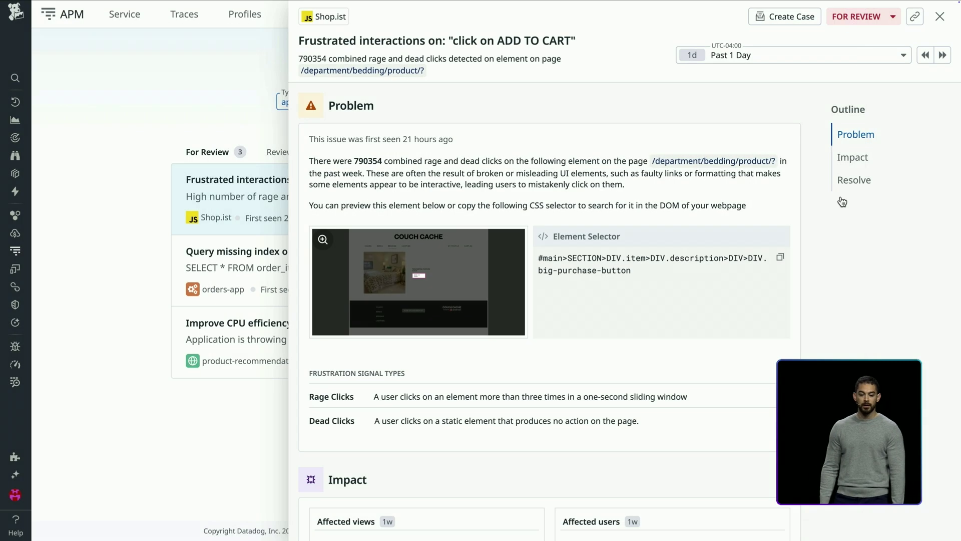
scroll(831, 350, "down", 3)
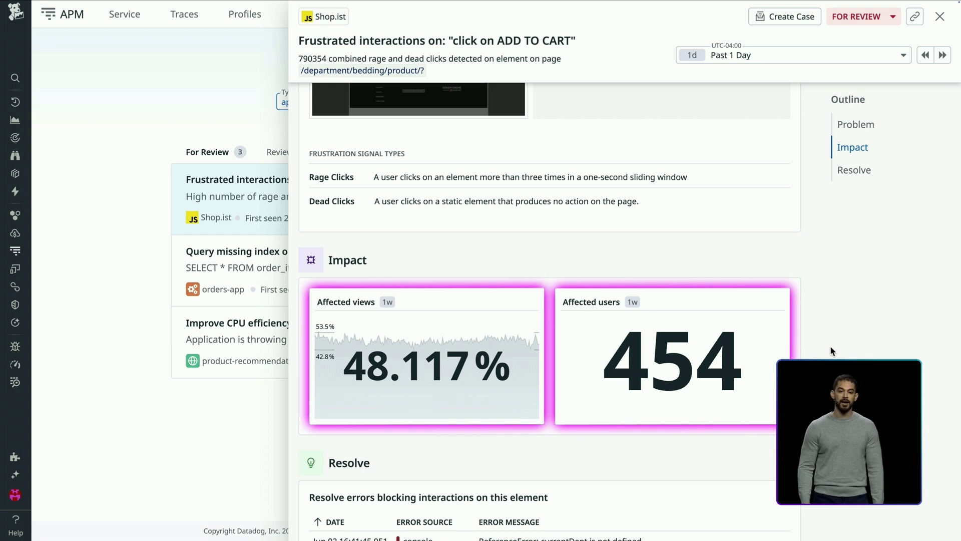
scroll(830, 351, "down", 5)
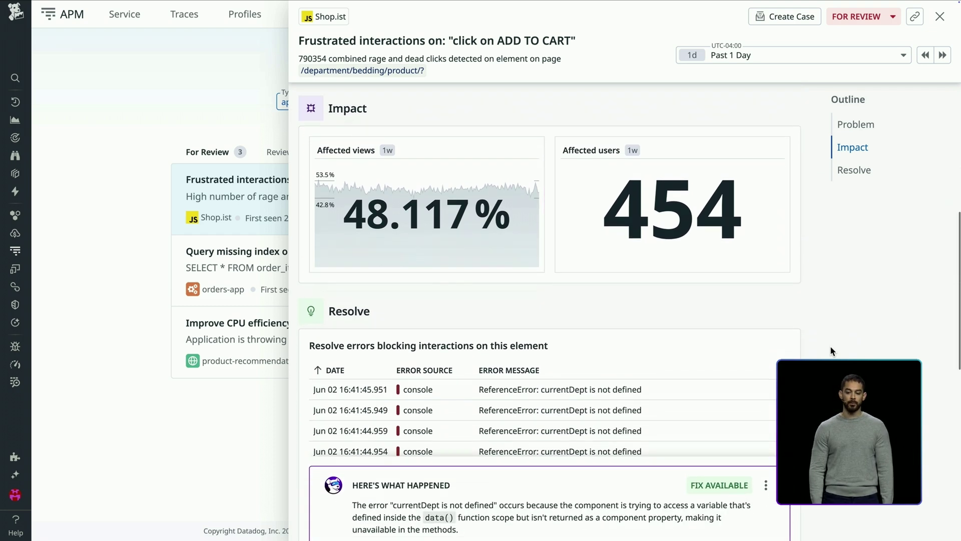